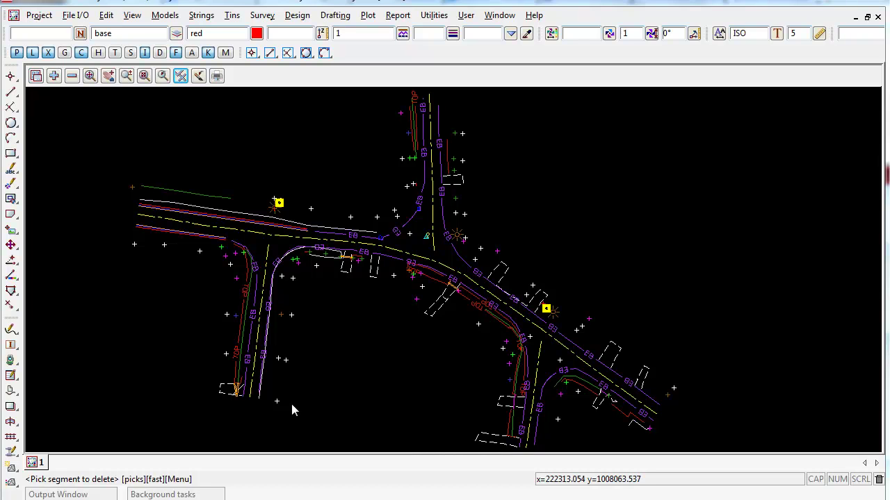
- Start triangulating a data source and name the new tin Survey
{"action": "key", "text": "Escape"}
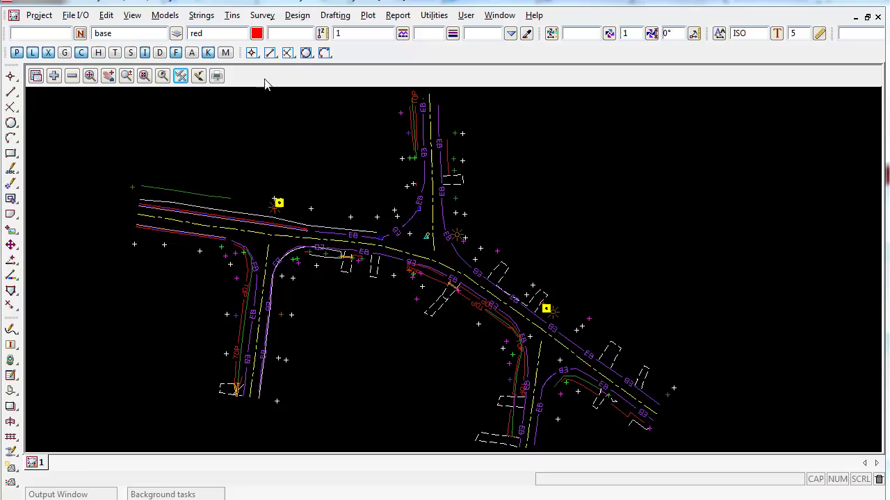
{"action": "left_click", "coordinate": [232, 15]}
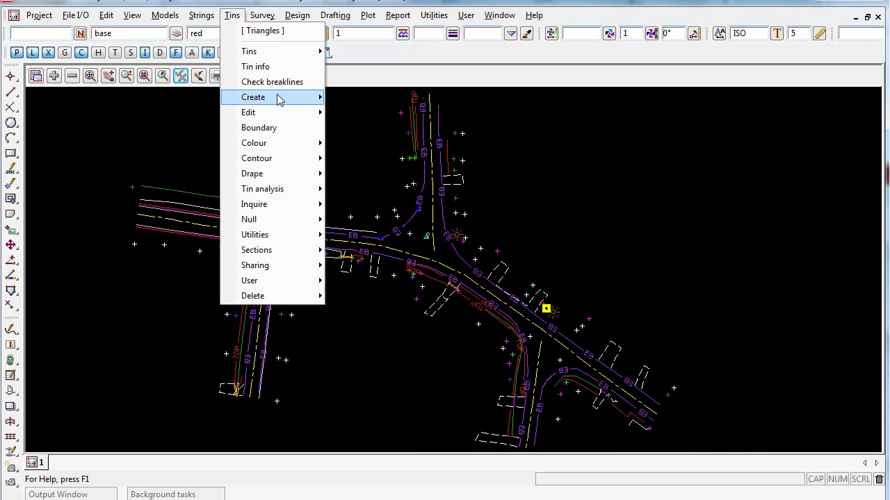
{"action": "mouse_move", "coordinate": [279, 102]}
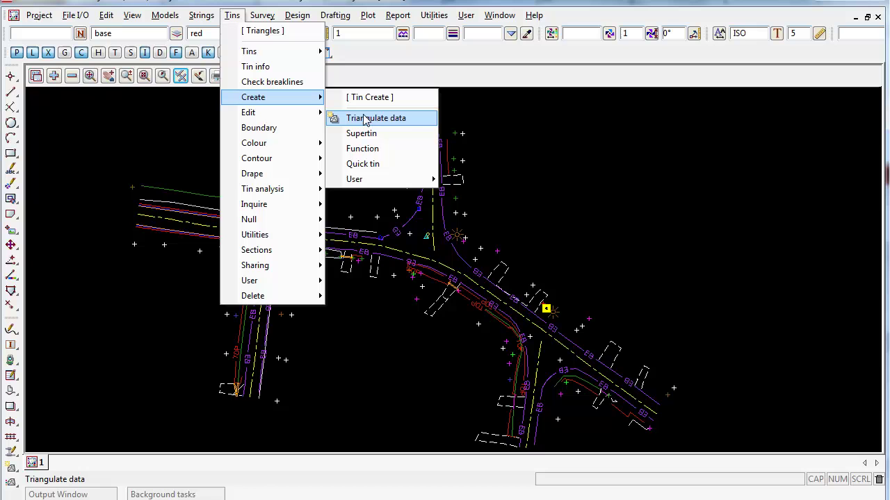
{"action": "left_click", "coordinate": [421, 124]}
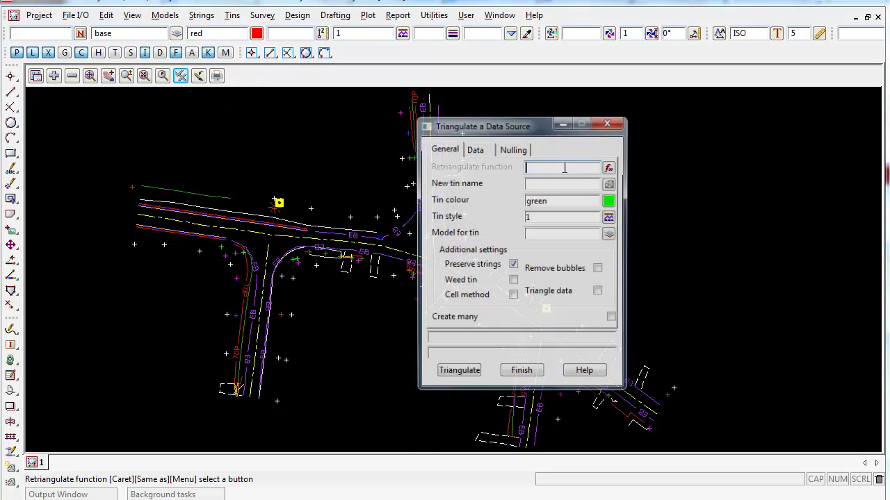
{"action": "left_click_drag", "start_coordinate": [546, 81], "coordinate": [737, 81]}
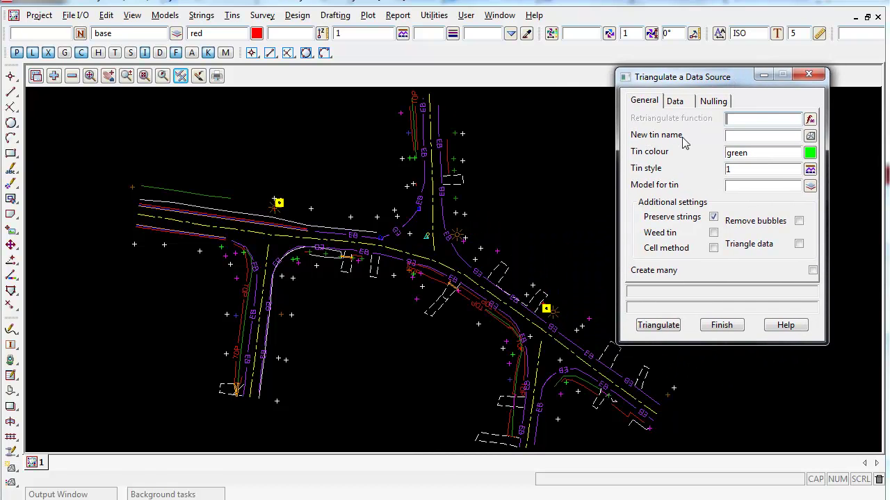
{"action": "left_click", "coordinate": [739, 136]}
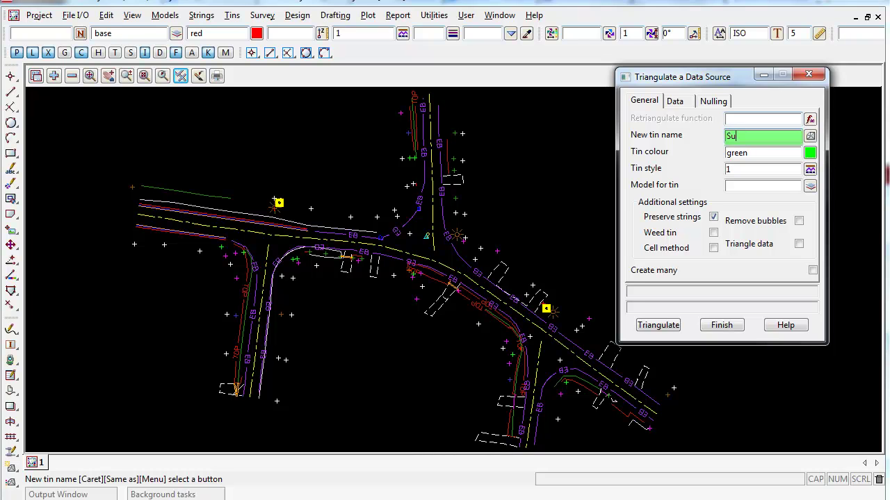
{"action": "type", "text": "Survey"}
{"action": "key", "text": "Return"}
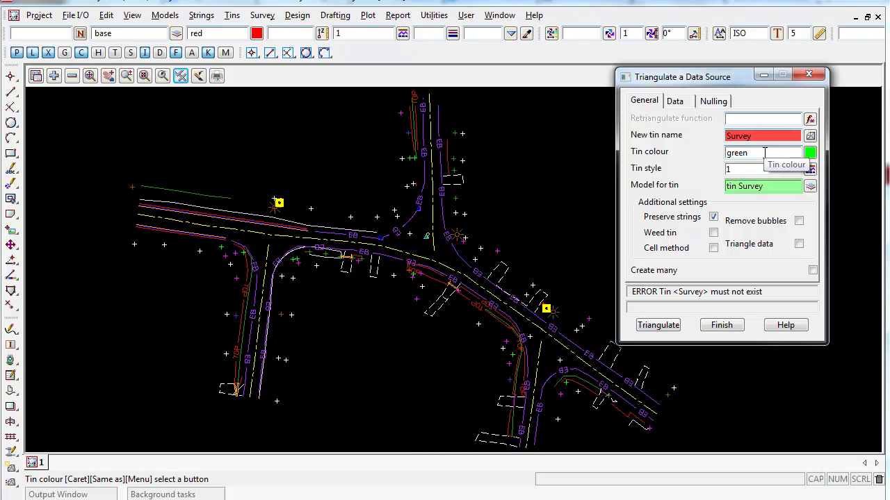
- Copy the tin's model name, tin Survey, and use it as the retriangulate function name
{"action": "left_click_drag", "start_coordinate": [769, 186], "coordinate": [723, 185]}
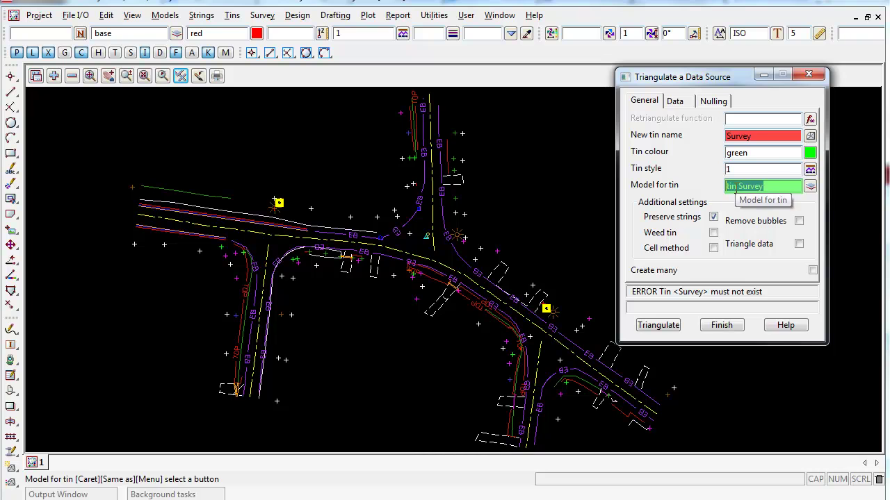
{"action": "left_click", "coordinate": [738, 189]}
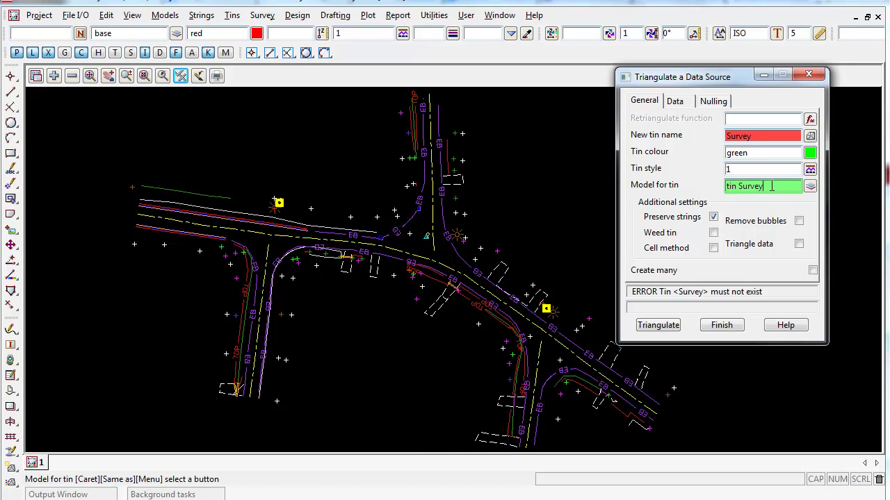
{"action": "left_click_drag", "start_coordinate": [768, 187], "coordinate": [727, 186]}
{"action": "right_click", "coordinate": [742, 186]}
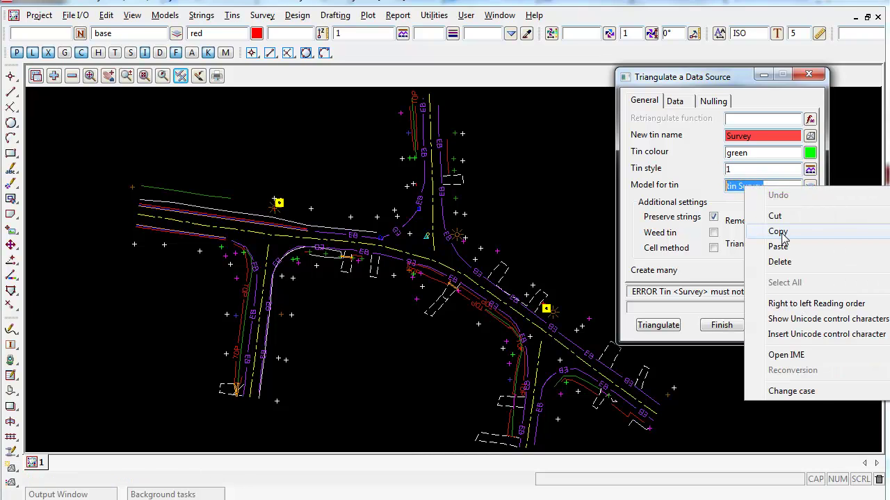
{"action": "left_click", "coordinate": [779, 233]}
{"action": "left_click", "coordinate": [738, 120]}
{"action": "right_click", "coordinate": [739, 120]}
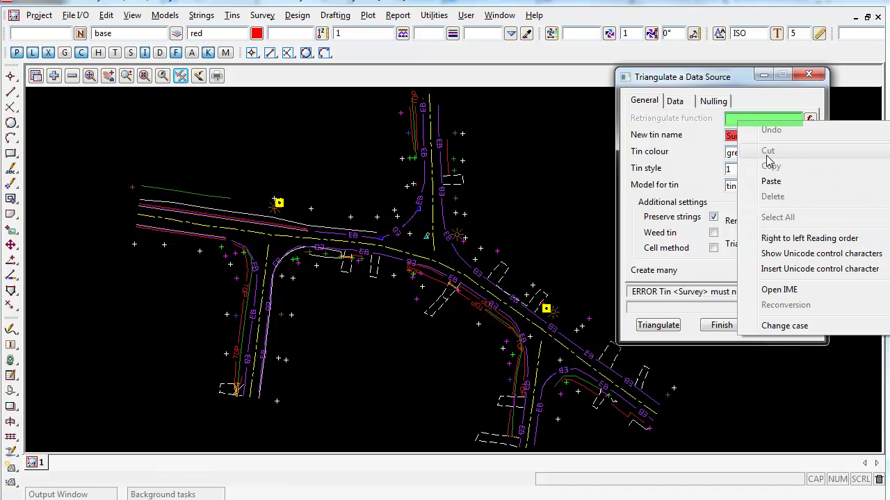
{"action": "left_click", "coordinate": [760, 178]}
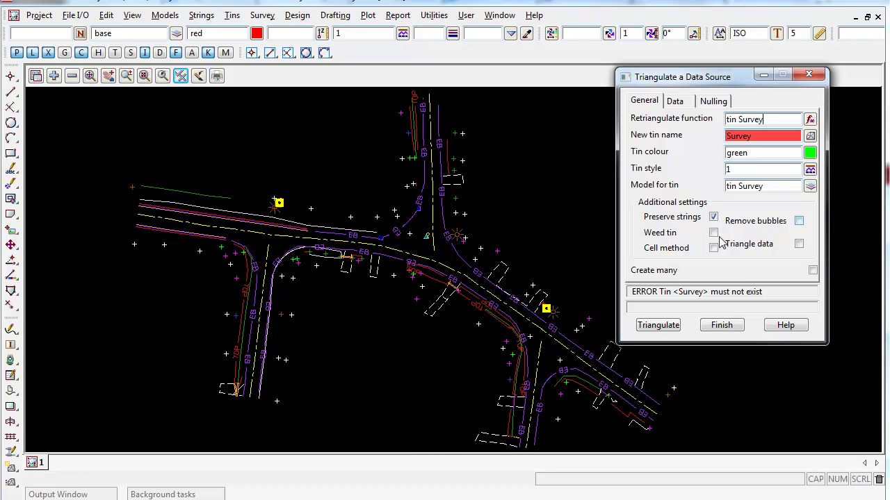
{"action": "left_click", "coordinate": [714, 234]}
{"action": "left_click", "coordinate": [799, 243]}
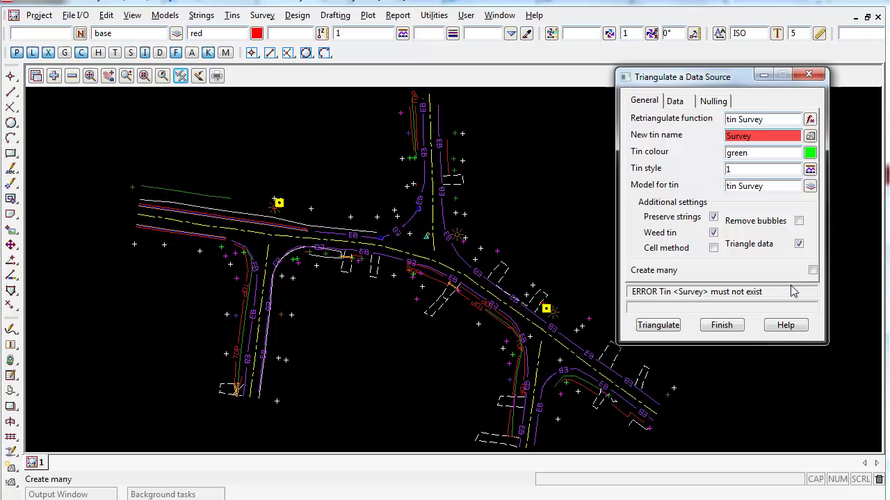
{"action": "left_click", "coordinate": [799, 243]}
{"action": "left_click", "coordinate": [713, 233]}
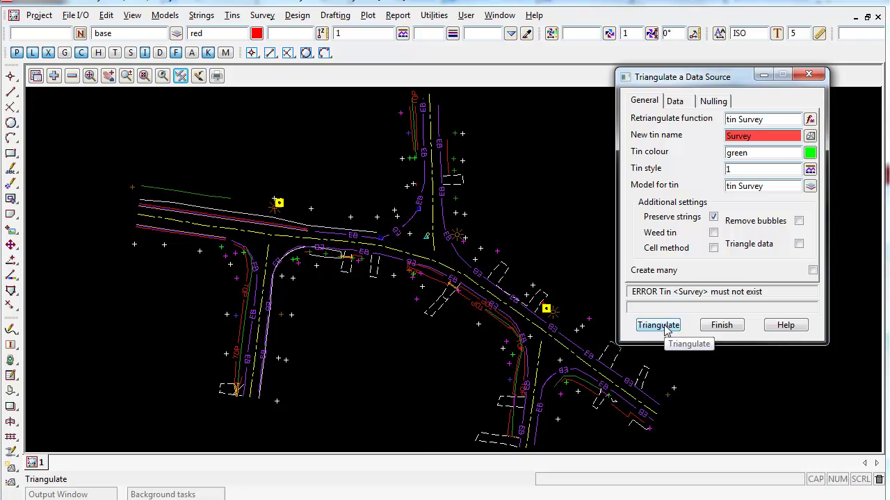
- Set the data to triangulate to view 1
{"action": "left_click_drag", "start_coordinate": [715, 77], "coordinate": [694, 76]}
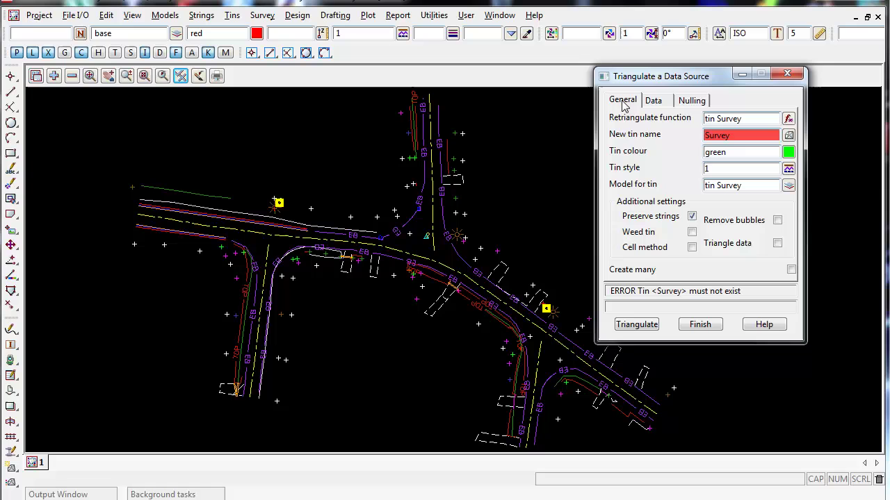
{"action": "left_click", "coordinate": [657, 101]}
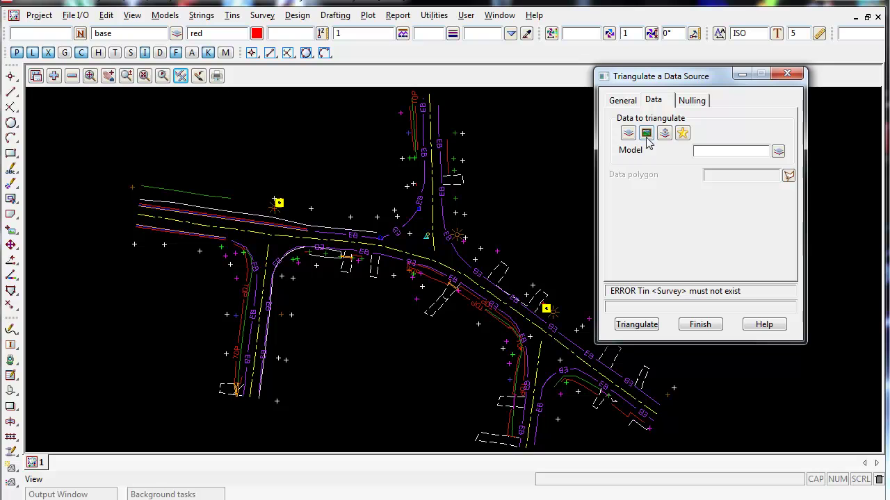
{"action": "left_click", "coordinate": [646, 132]}
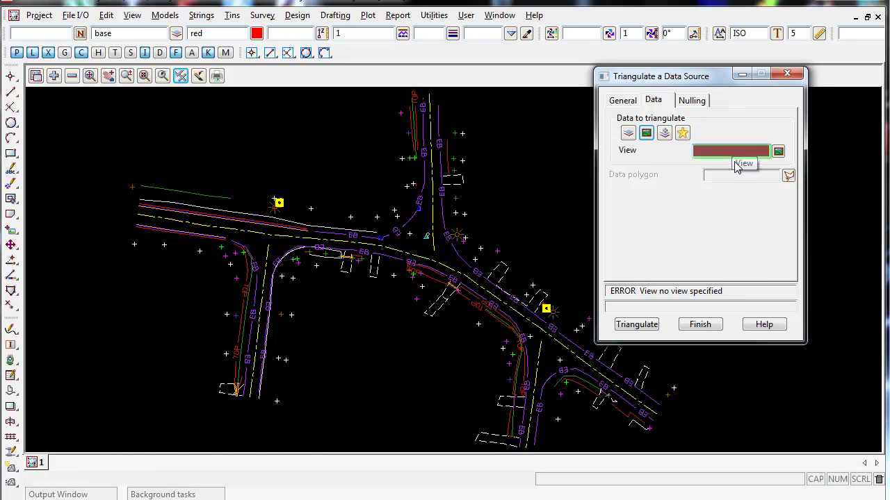
{"action": "left_click", "coordinate": [778, 151]}
{"action": "left_click", "coordinate": [786, 171]}
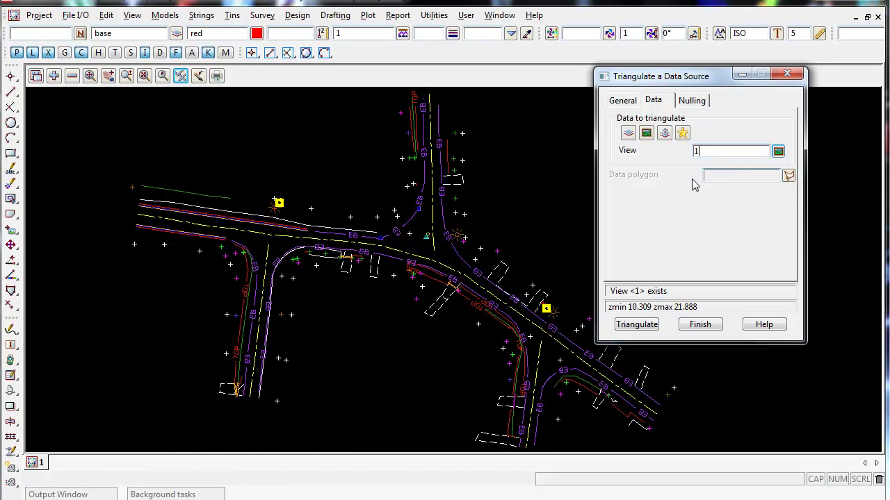
- Review the nulling settings, leave nulling unapplied, and triangulate the data
{"action": "left_click", "coordinate": [693, 103]}
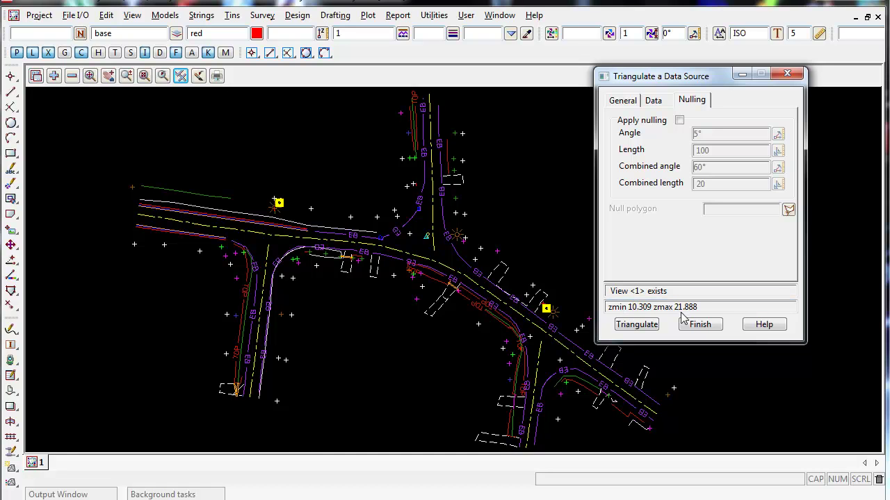
{"action": "left_click_drag", "start_coordinate": [700, 307], "coordinate": [599, 306]}
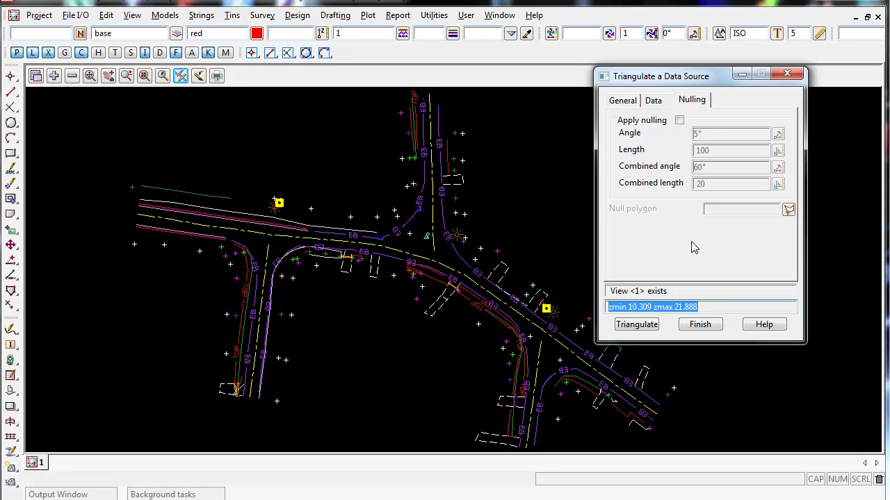
{"action": "left_click", "coordinate": [635, 327]}
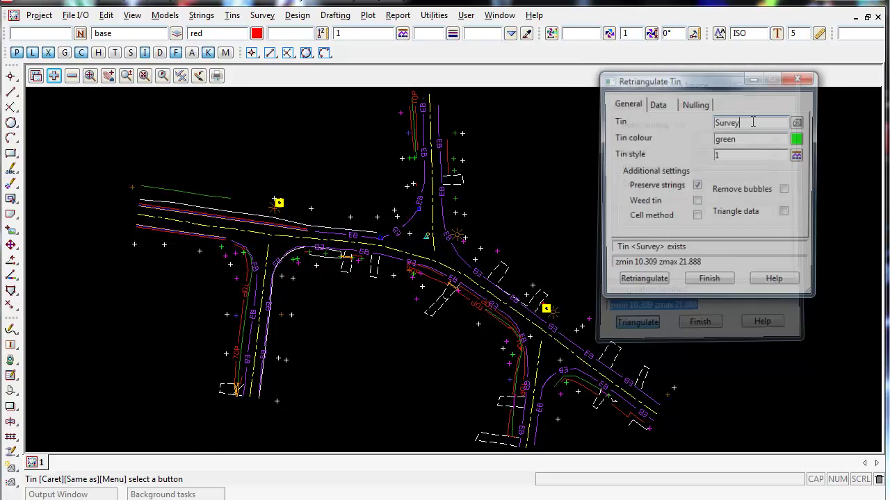
- Move the Retriangulate Tin dialog clear of the drawing and add the tin Survey model to plan view 1
{"action": "left_click_drag", "start_coordinate": [707, 79], "coordinate": [763, 80]}
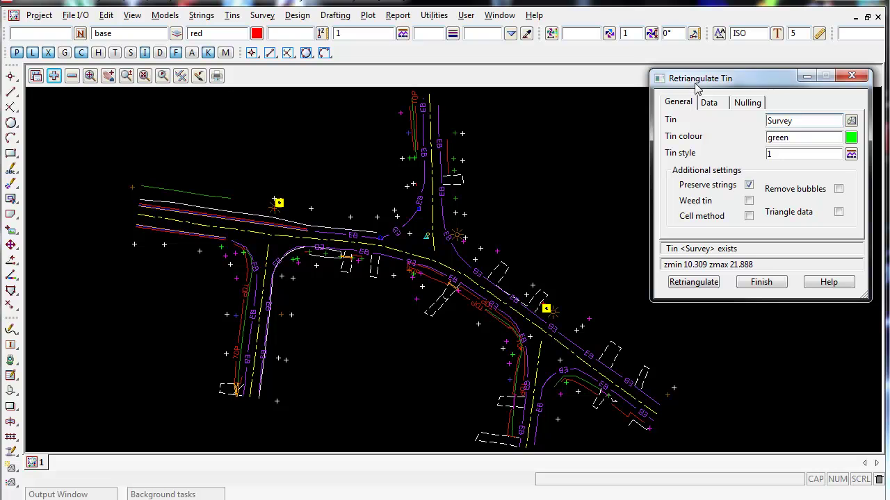
{"action": "left_click_drag", "start_coordinate": [765, 70], "coordinate": [764, 50]}
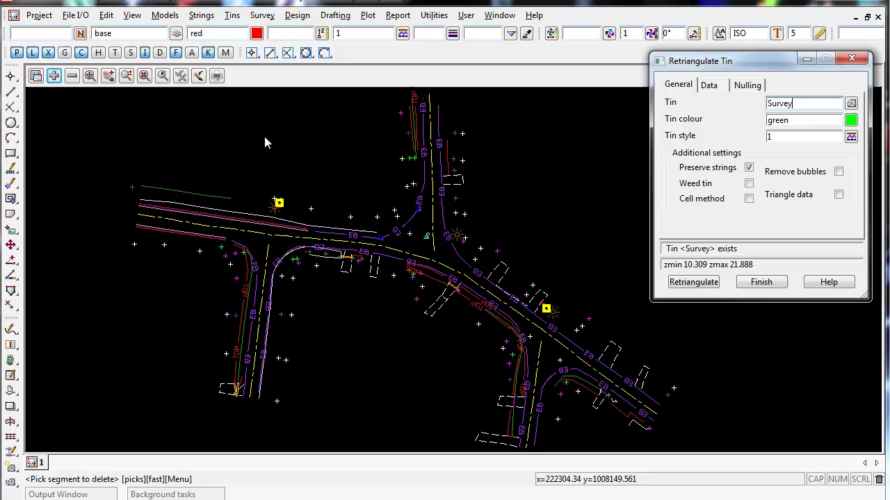
{"action": "left_click", "coordinate": [54, 75]}
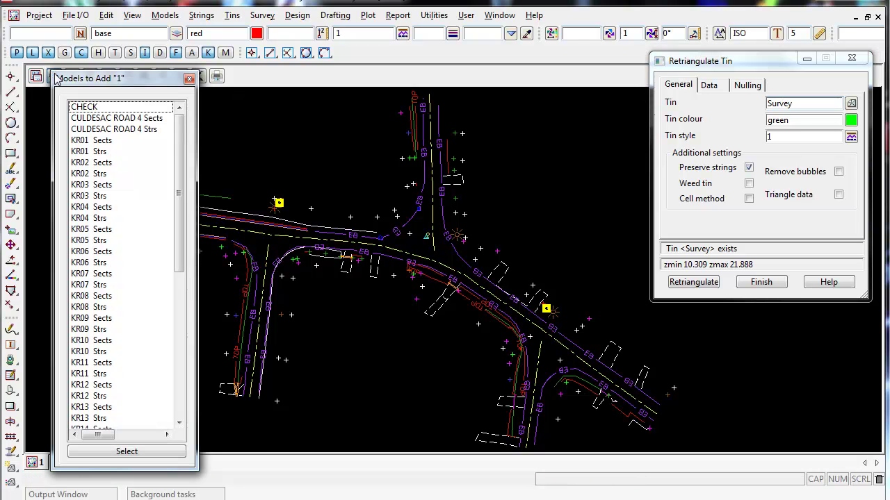
{"action": "scroll", "coordinate": [169, 265], "scroll_direction": "down", "scroll_amount": 6}
{"action": "scroll", "coordinate": [168, 264], "scroll_direction": "down", "scroll_amount": 3}
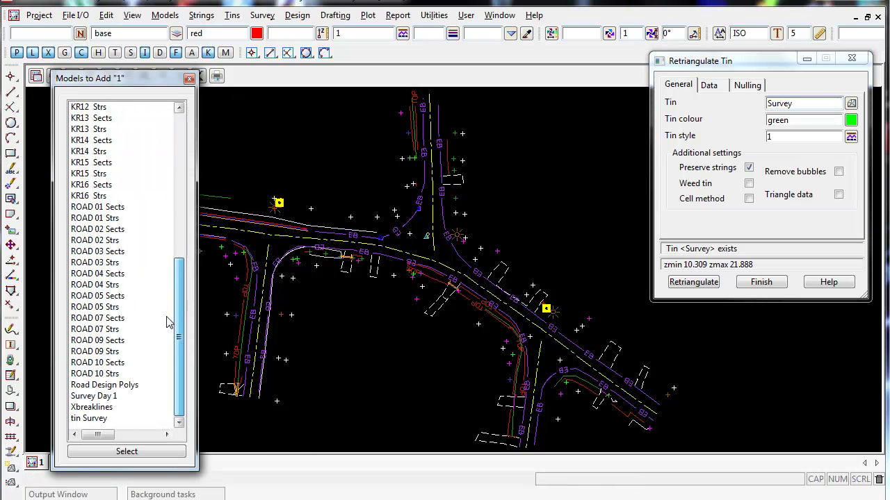
{"action": "left_click", "coordinate": [90, 419]}
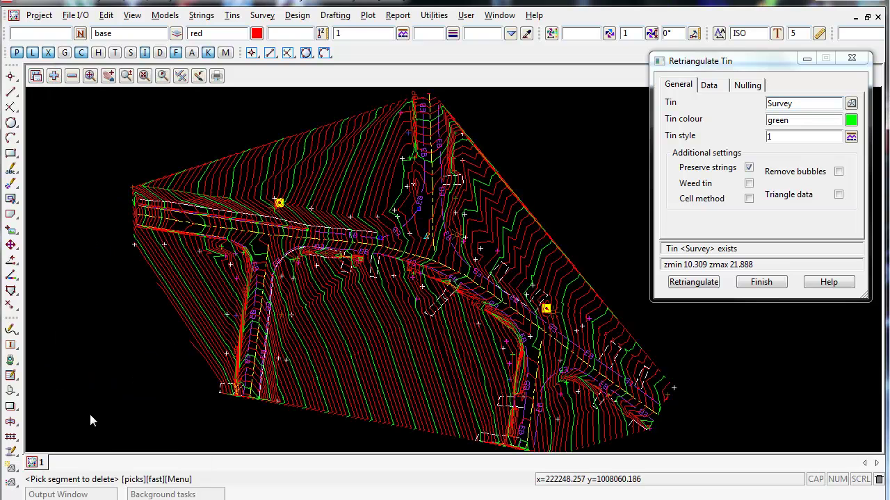
- Switch plan view 1 from displaying tin contours to displaying the tin's triangle edges
{"action": "left_click", "coordinate": [182, 75]}
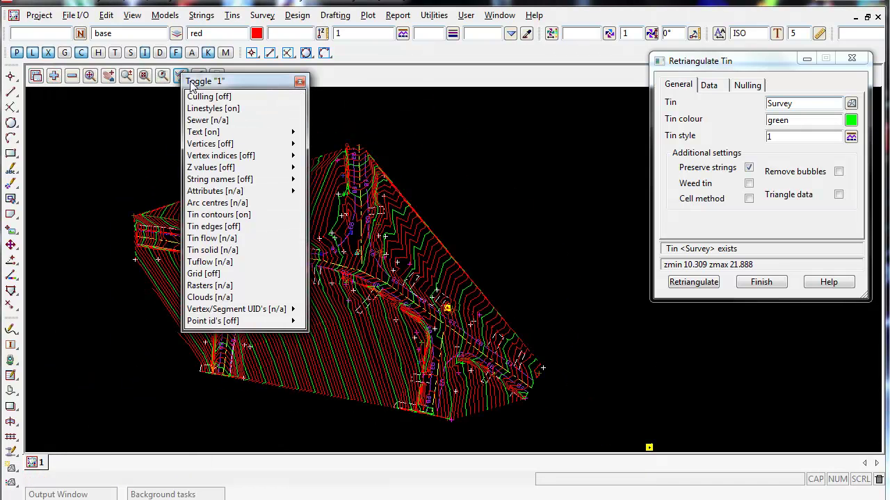
{"action": "left_click", "coordinate": [221, 215]}
{"action": "middle_click_drag", "start_coordinate": [250, 163], "coordinate": [438, 372]}
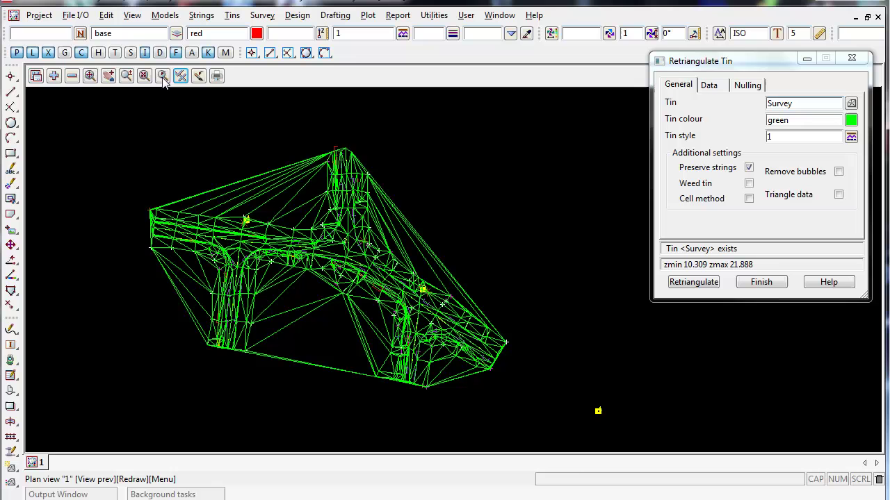
{"action": "left_click", "coordinate": [239, 259]}
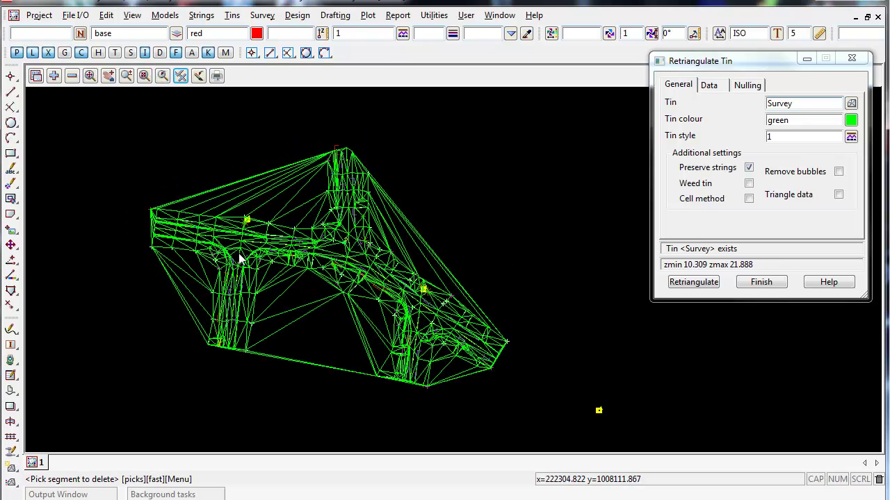
- Send tins and rasters to the back so the survey strings display over the triangles
{"action": "left_click", "coordinate": [131, 16]}
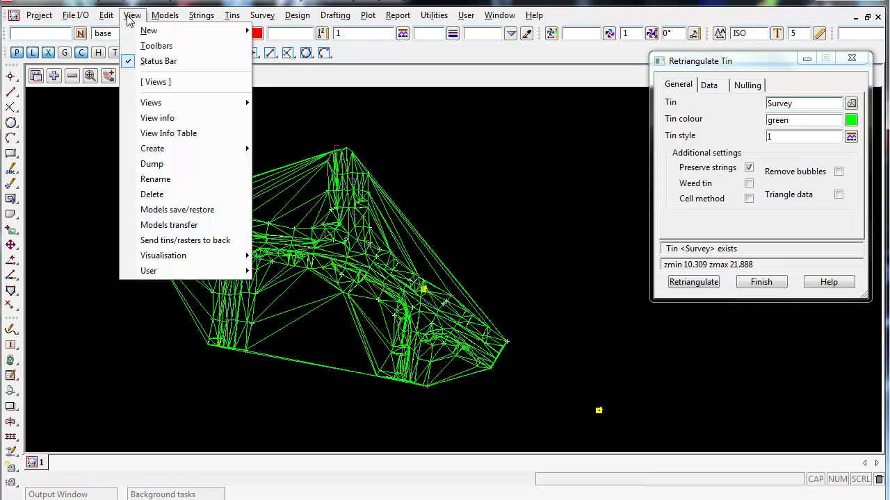
{"action": "left_click", "coordinate": [178, 241]}
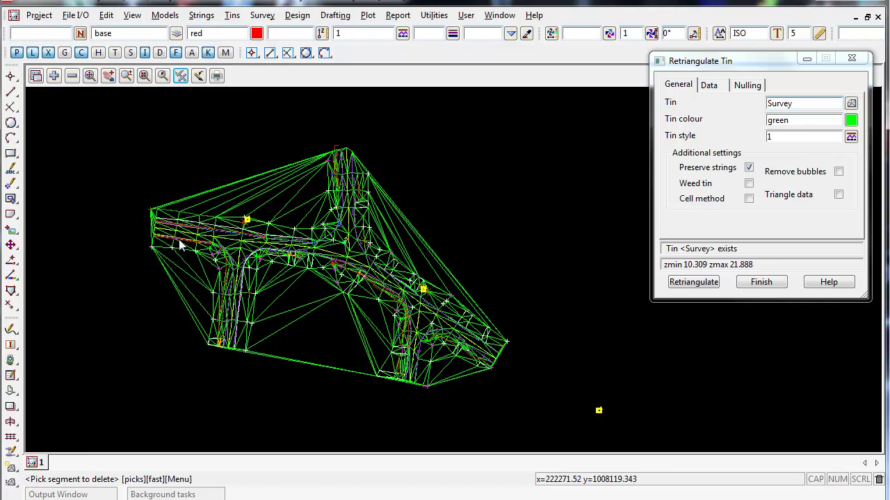
{"action": "scroll", "coordinate": [271, 251], "scroll_direction": "up", "scroll_amount": 2}
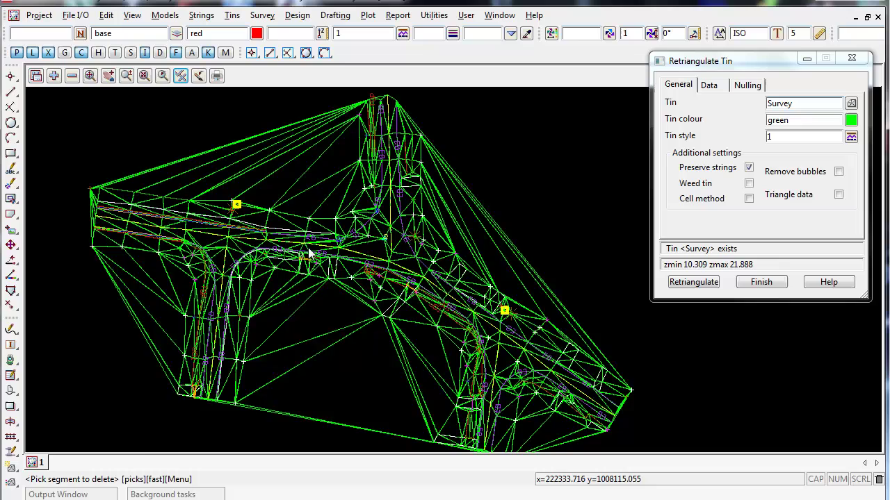
{"action": "scroll", "coordinate": [308, 254], "scroll_direction": "up", "scroll_amount": 2}
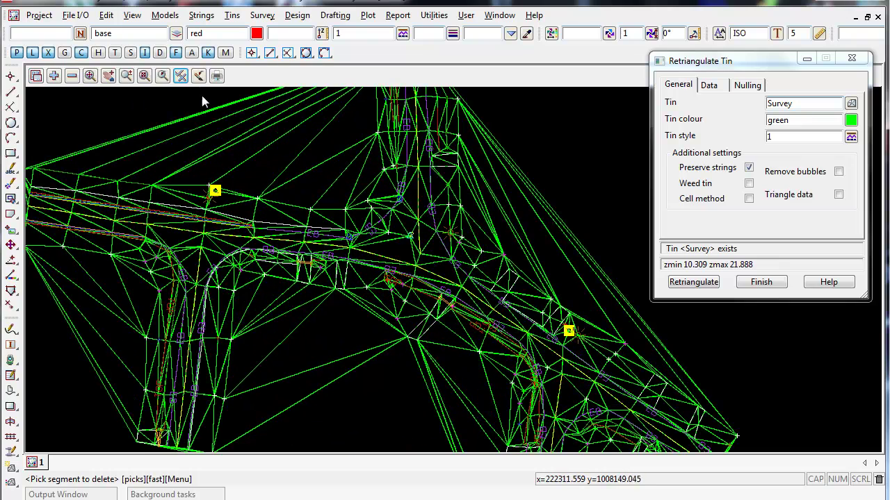